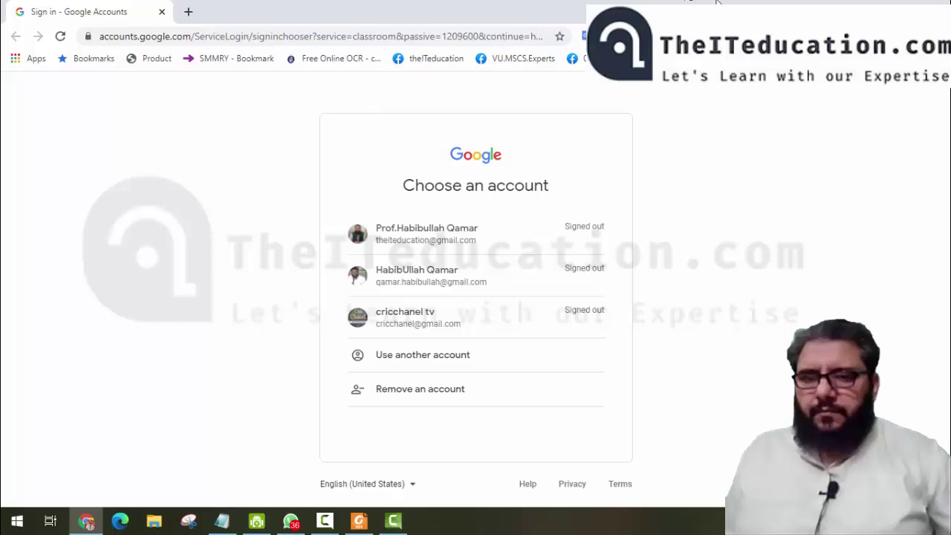
# Sign in with the second listed Google account and join the class as a student.
pyautogui.click(418, 276)
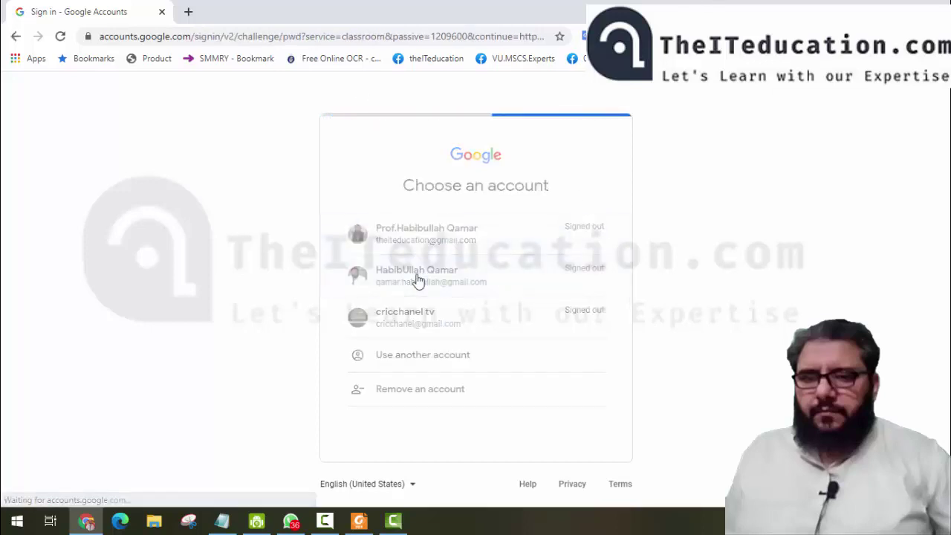
pyautogui.click(570, 369)
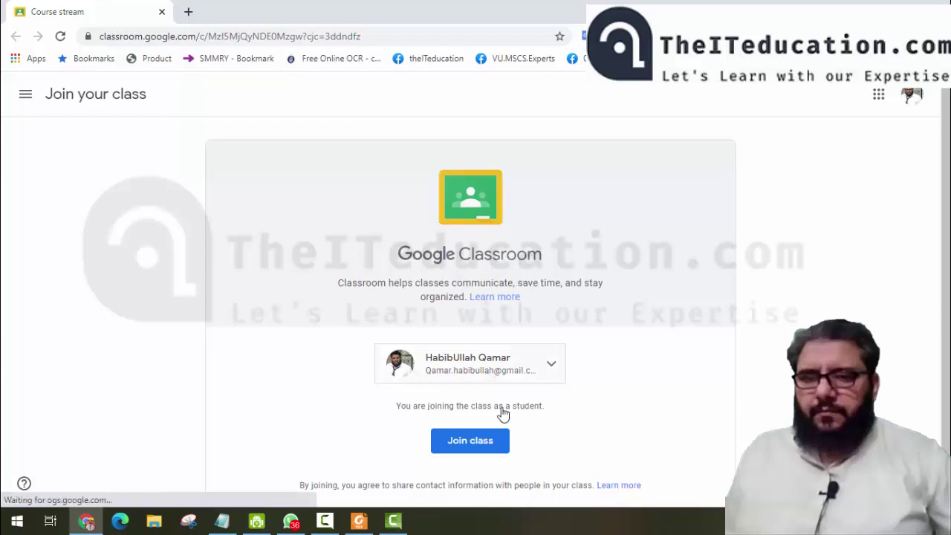
pyautogui.click(473, 446)
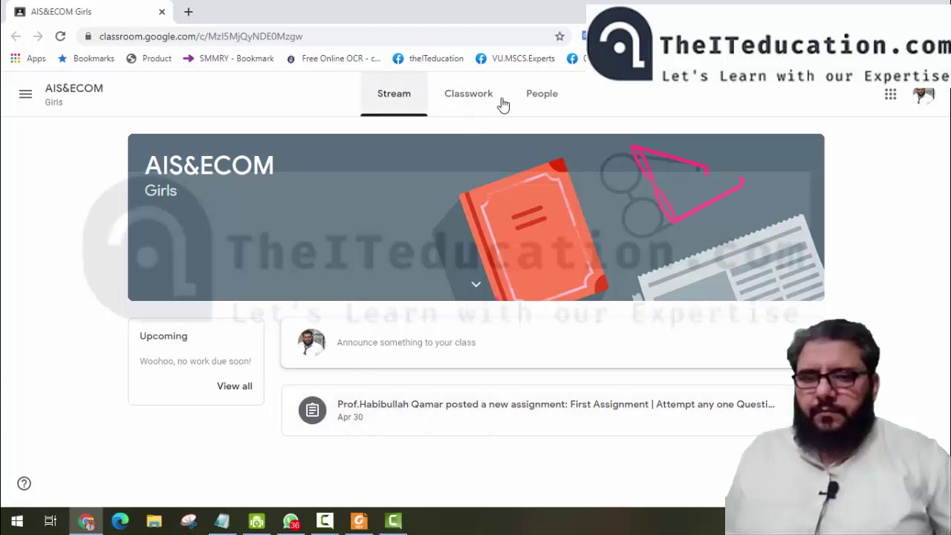
# Look through the class's People, Classwork and Stream pages, dismissing the progress-tracking tip.
pyautogui.click(541, 100)
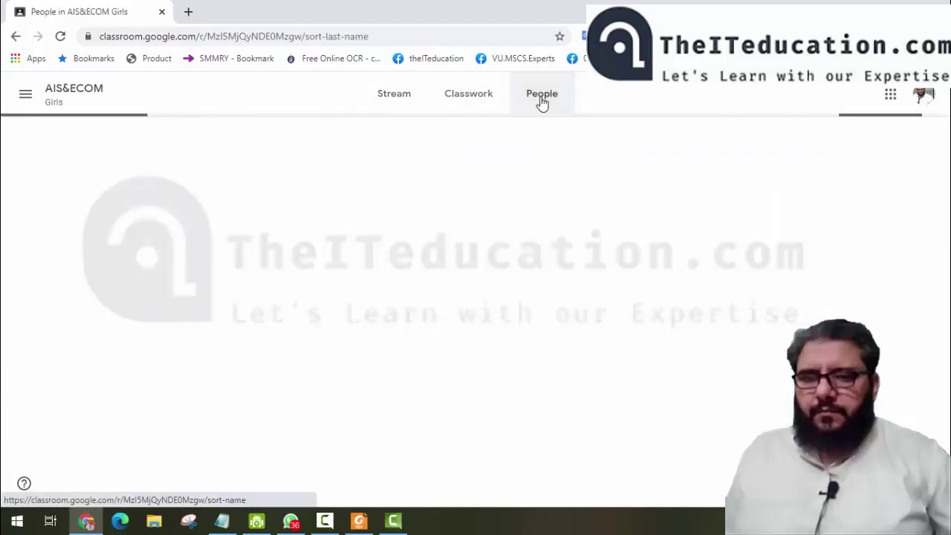
pyautogui.click(469, 104)
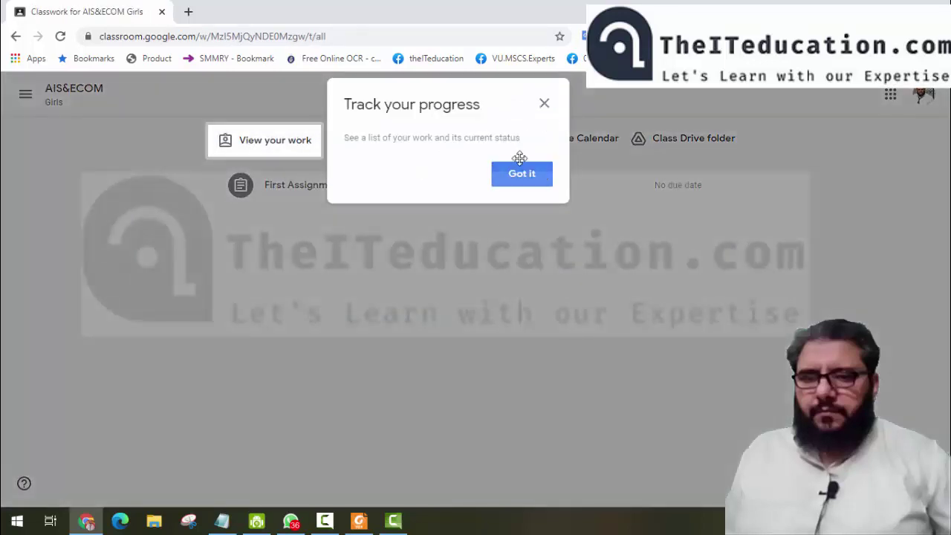
pyautogui.click(520, 184)
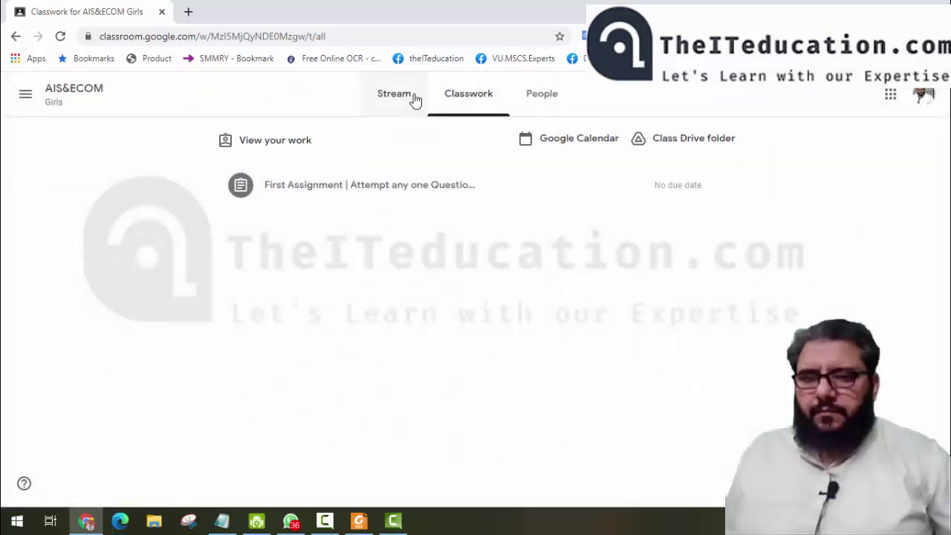
pyautogui.click(401, 99)
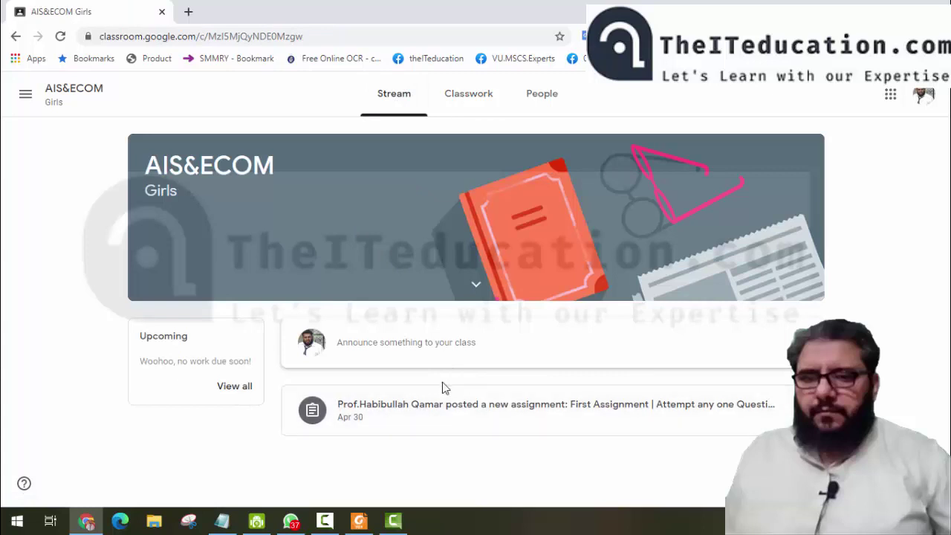
# Open the full page of First Assignment from the class's classwork and dismiss the private comments tip.
pyautogui.click(470, 97)
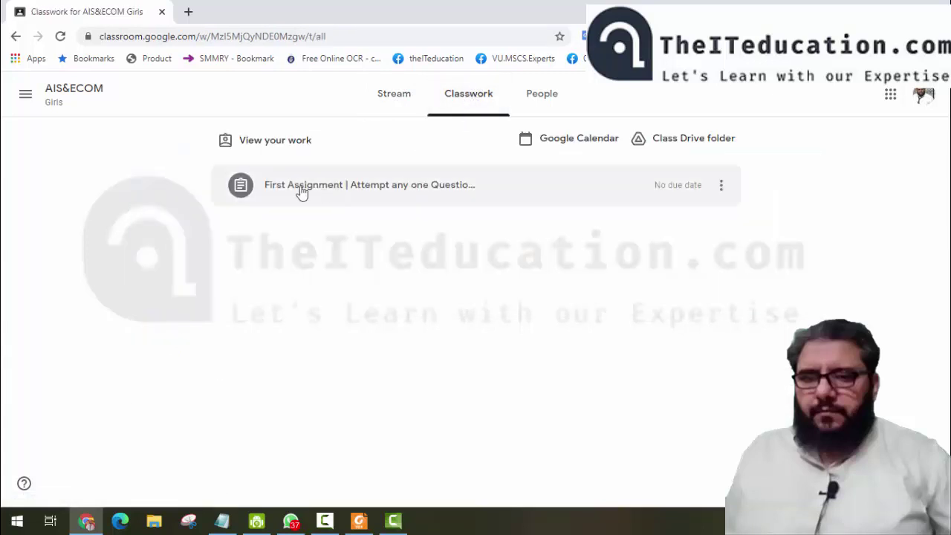
pyautogui.click(416, 192)
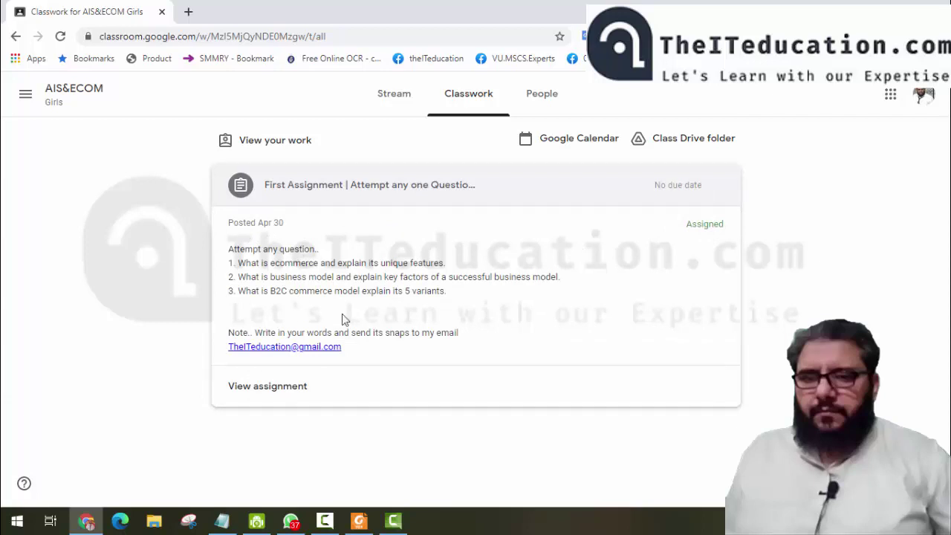
pyautogui.click(276, 395)
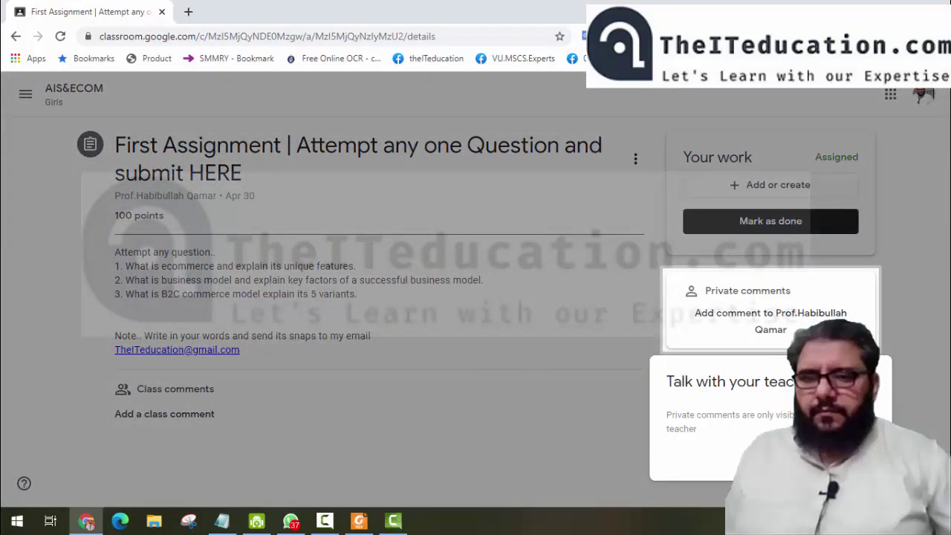
pyautogui.click(666, 305)
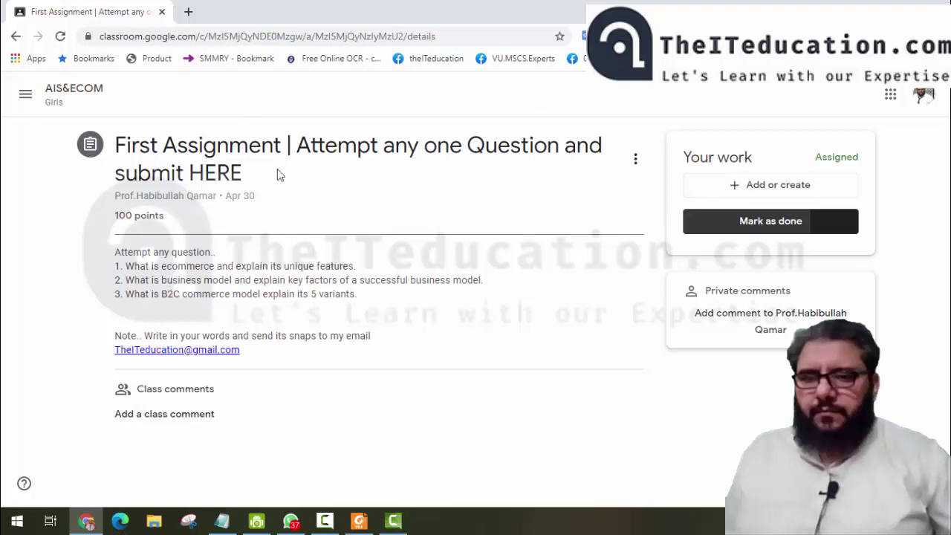
# Attach the image file "How to submit handwritten assigment PDF in Google Classroom" from the computer to the assignment.
pyautogui.click(767, 186)
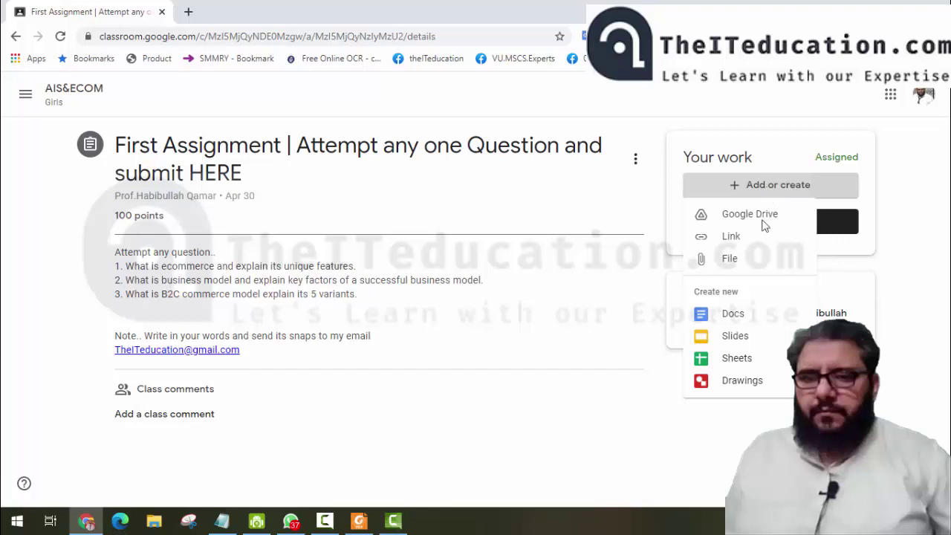
pyautogui.click(719, 263)
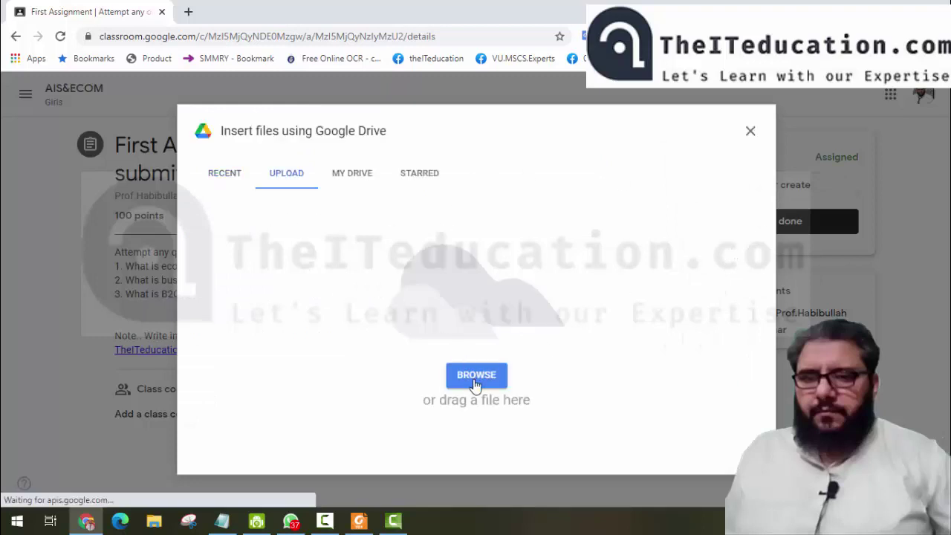
pyautogui.click(475, 378)
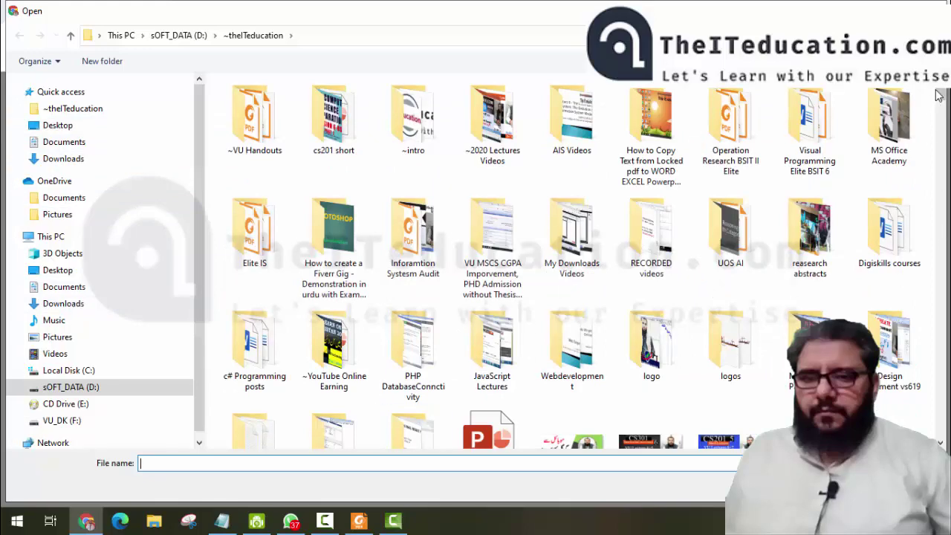
pyautogui.moveTo(938, 100); pyautogui.dragTo(939, 107)
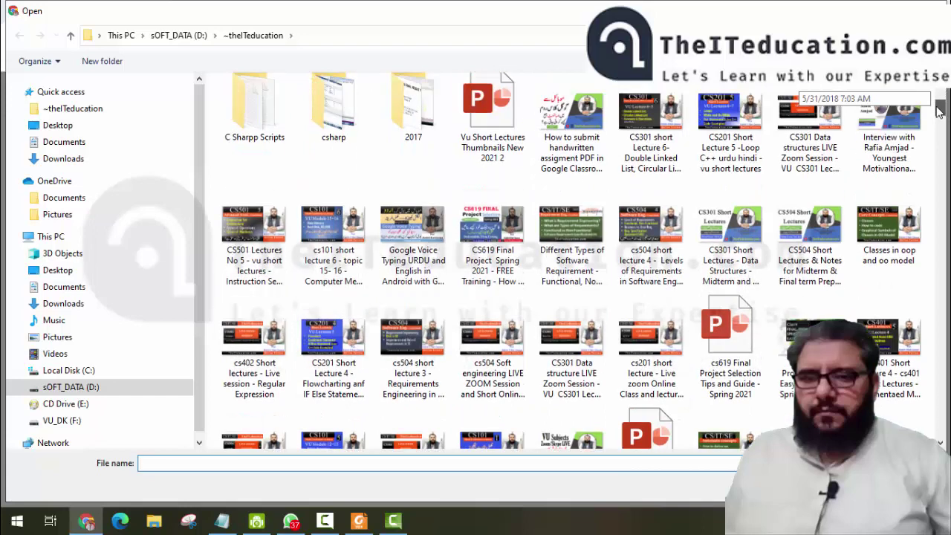
pyautogui.click(586, 152)
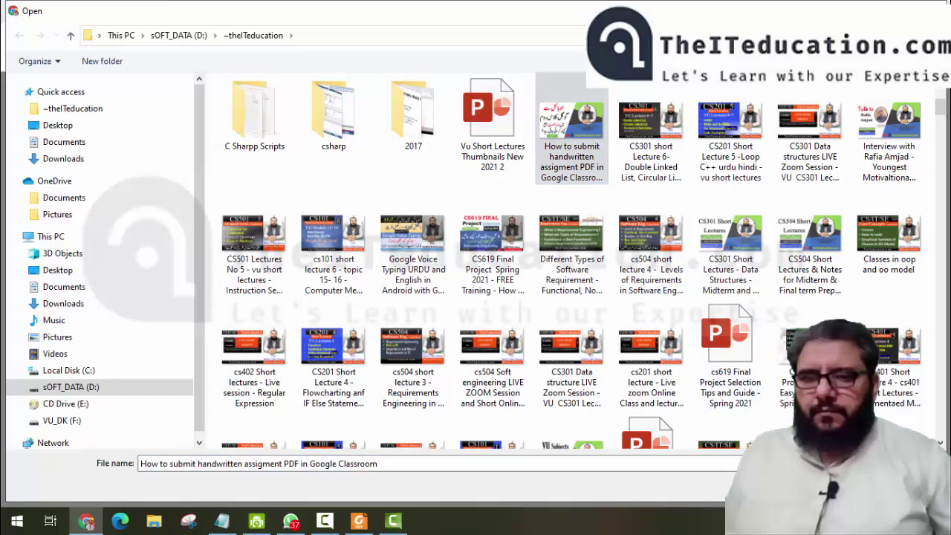
pyautogui.press('Return')
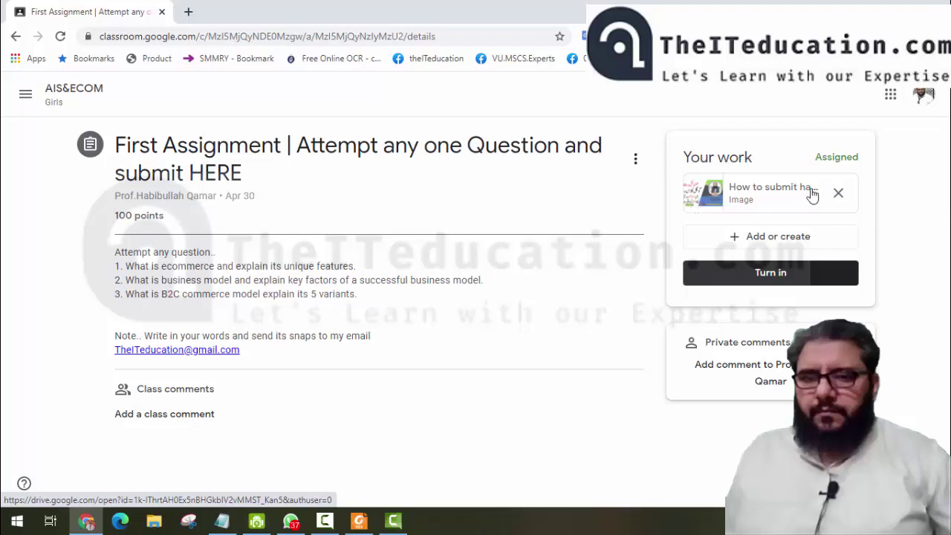
# Create a new Google Docs document as an assignment attachment and open it for editing.
pyautogui.click(754, 244)
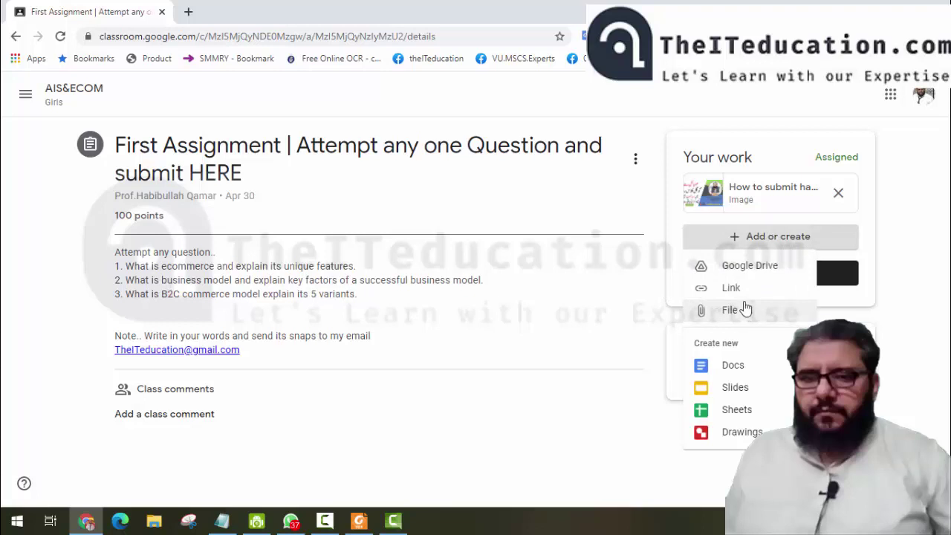
pyautogui.click(675, 227)
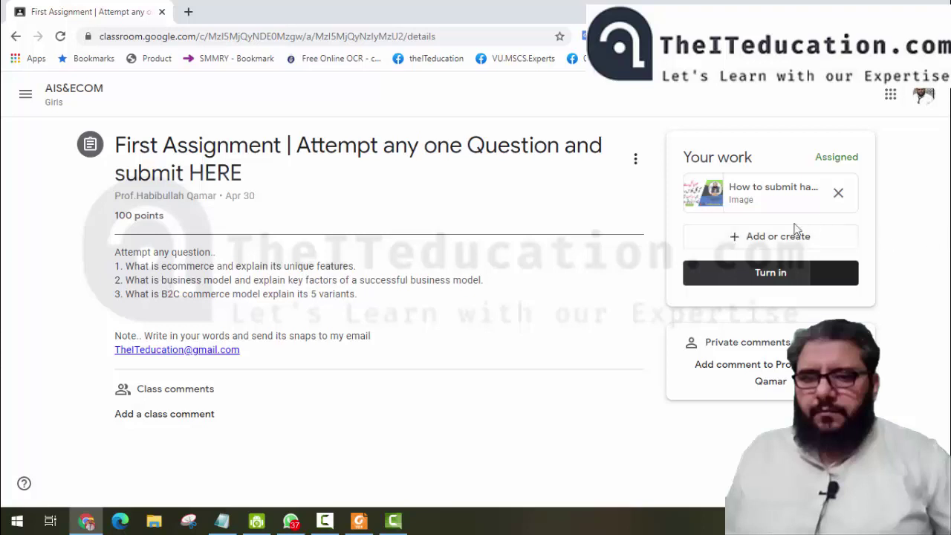
pyautogui.click(733, 239)
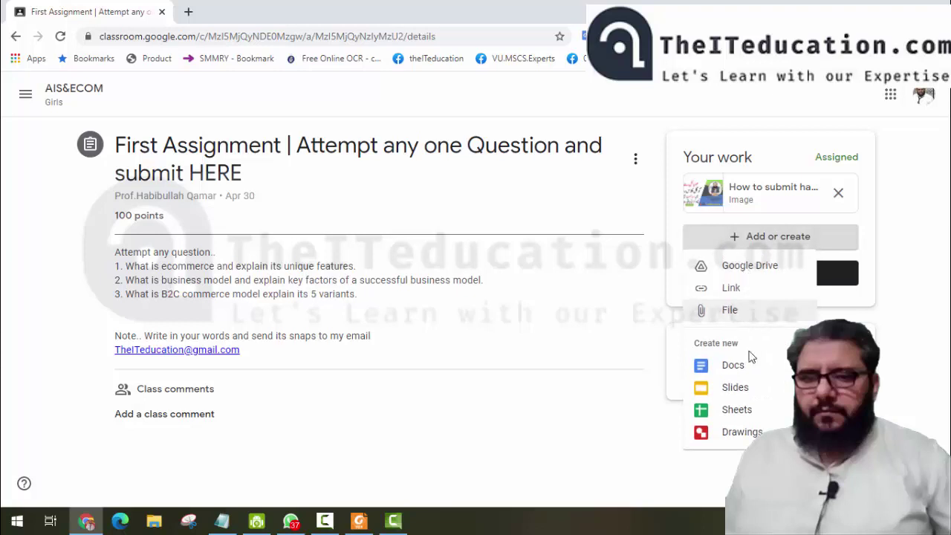
pyautogui.click(726, 368)
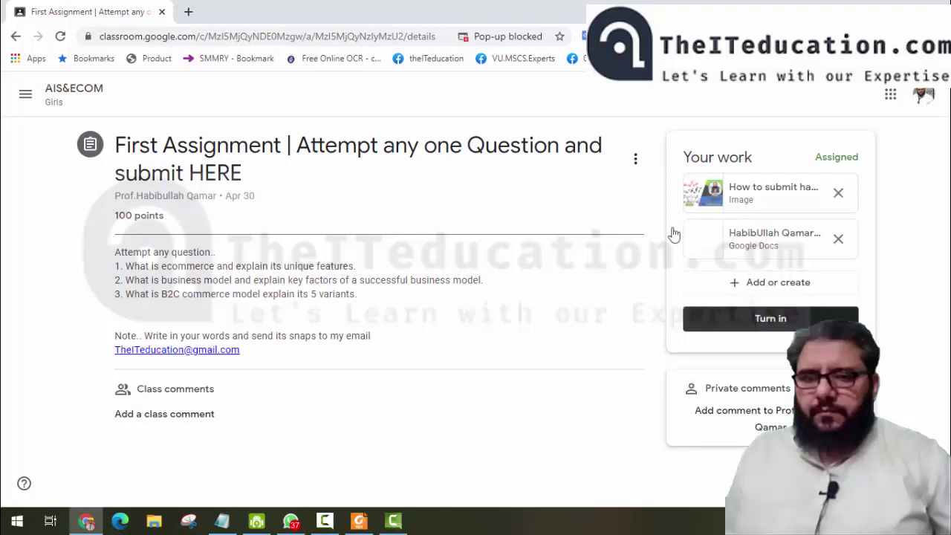
pyautogui.click(740, 249)
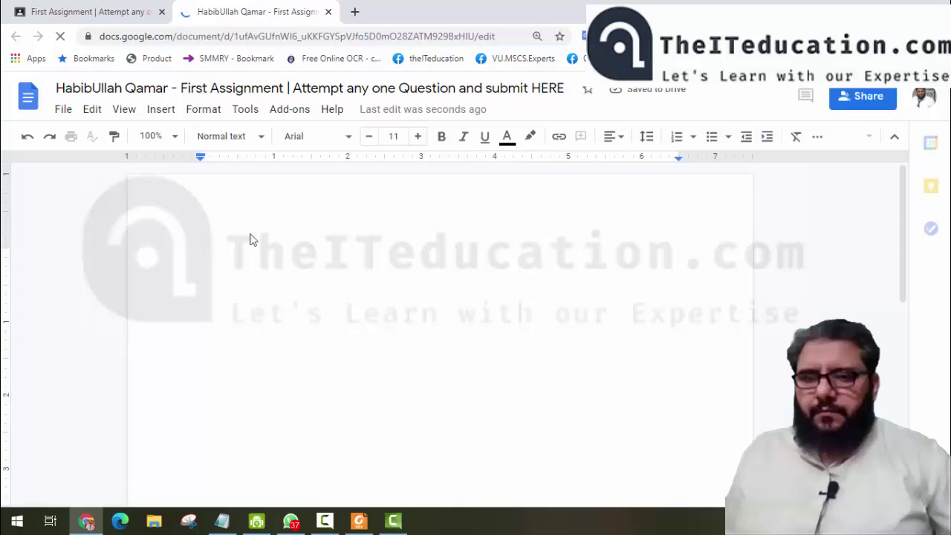
# Write "Now you type your answers here or copy paste what ever you eant to submit." in the document and dismiss the citations tip.
pyautogui.write('Now you ca')
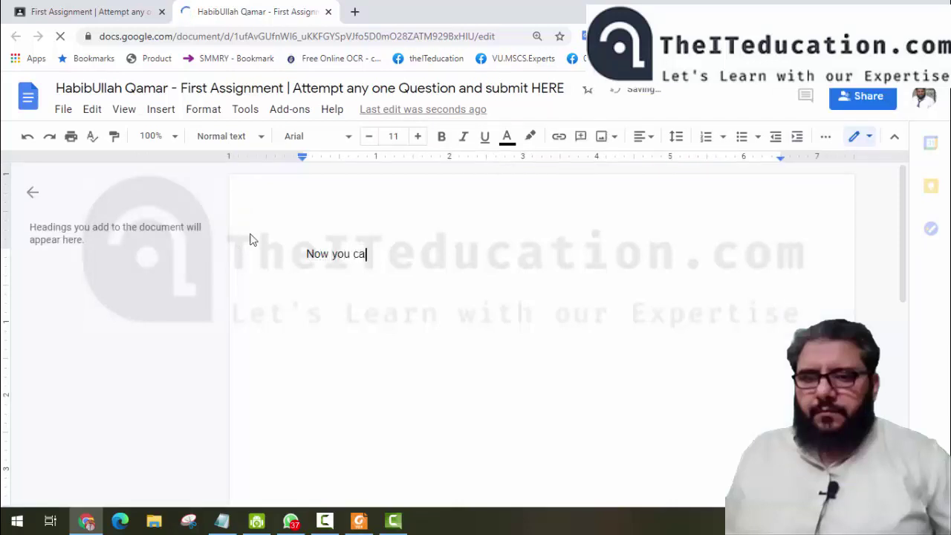
pyautogui.press('BackSpace')
pyautogui.write('type')
pyautogui.press('BackSpace')
pyautogui.press('BackSpace')
pyautogui.press('BackSpace')
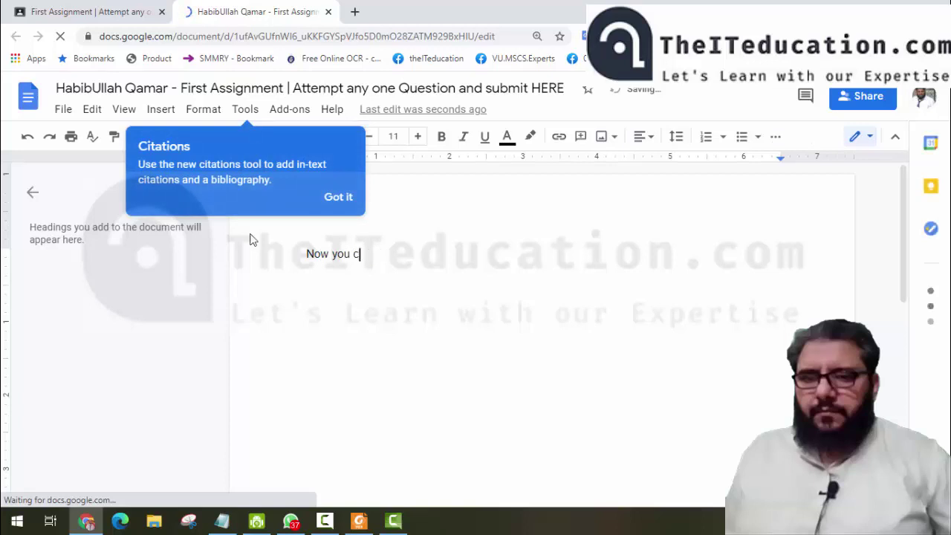
pyautogui.write('type your an')
pyautogui.write('swers here or copy paste what ever')
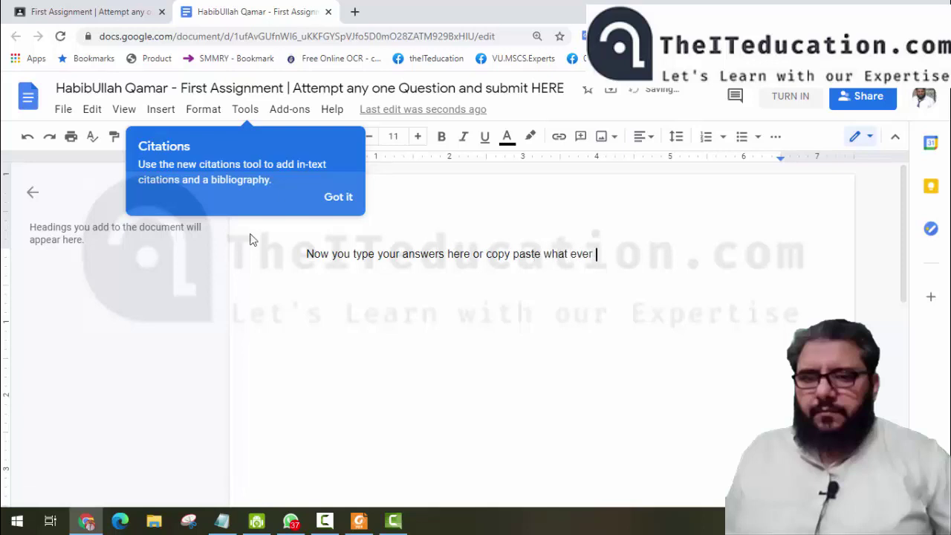
pyautogui.write('nt to submit.')
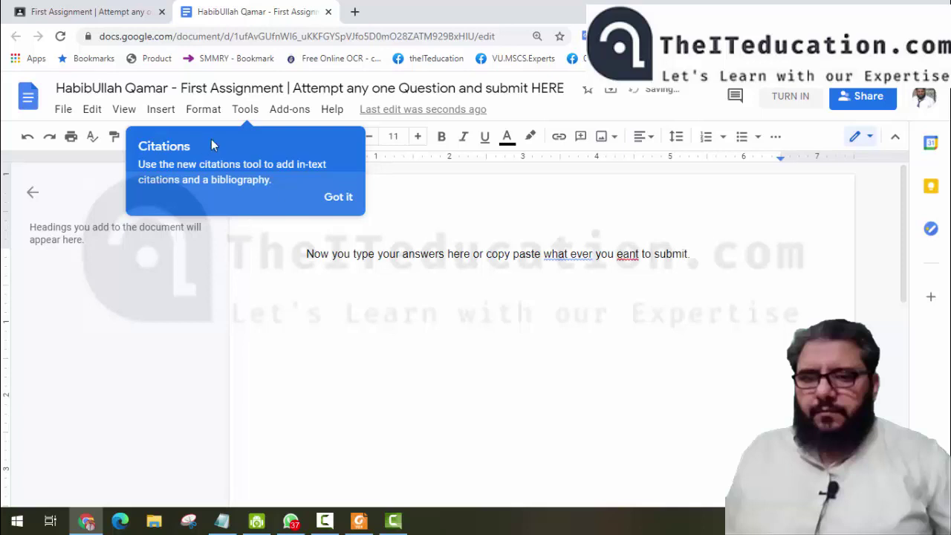
pyautogui.click(328, 199)
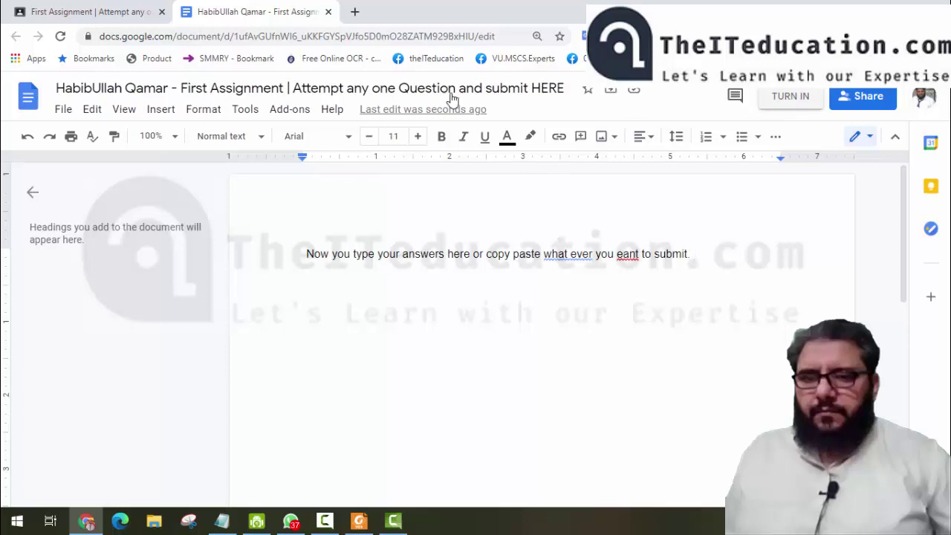
# Return from the document to the assignment and turn in the work with the image and document attachments.
pyautogui.click(772, 101)
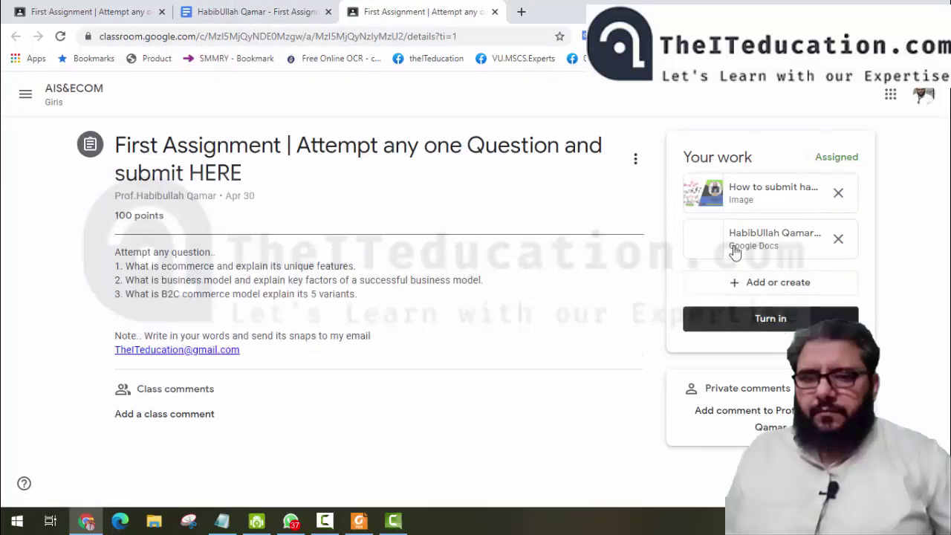
pyautogui.click(765, 327)
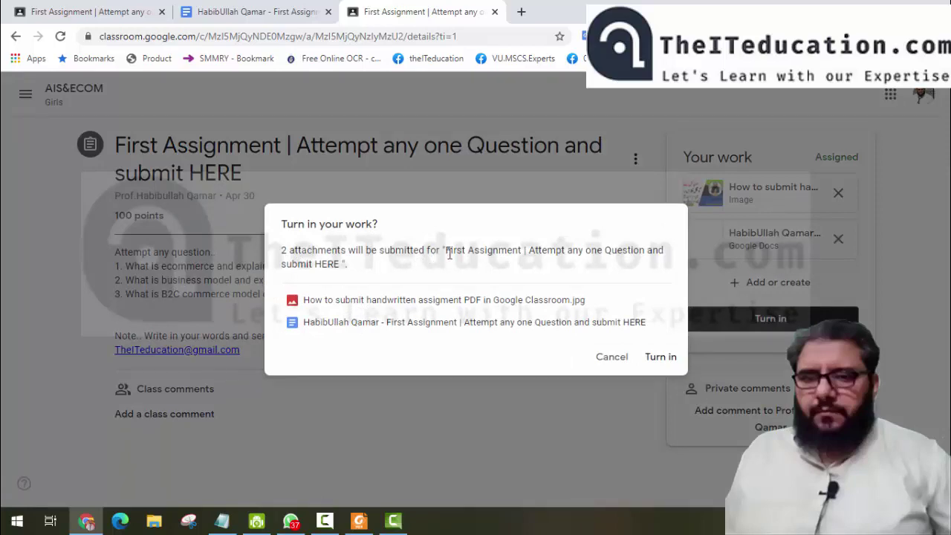
pyautogui.click(658, 358)
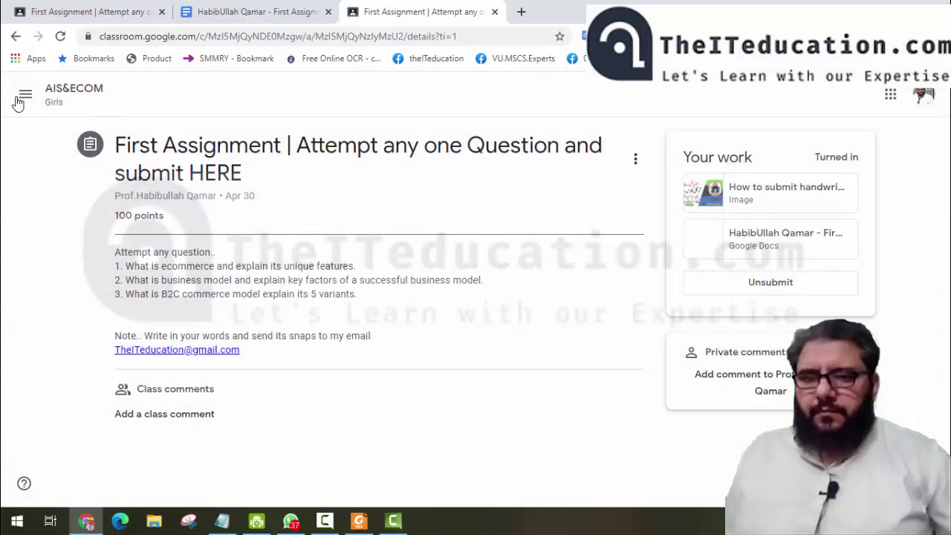
# Check the submission status of First Assignment in the AIS&ECOM class's classwork.
pyautogui.click(52, 91)
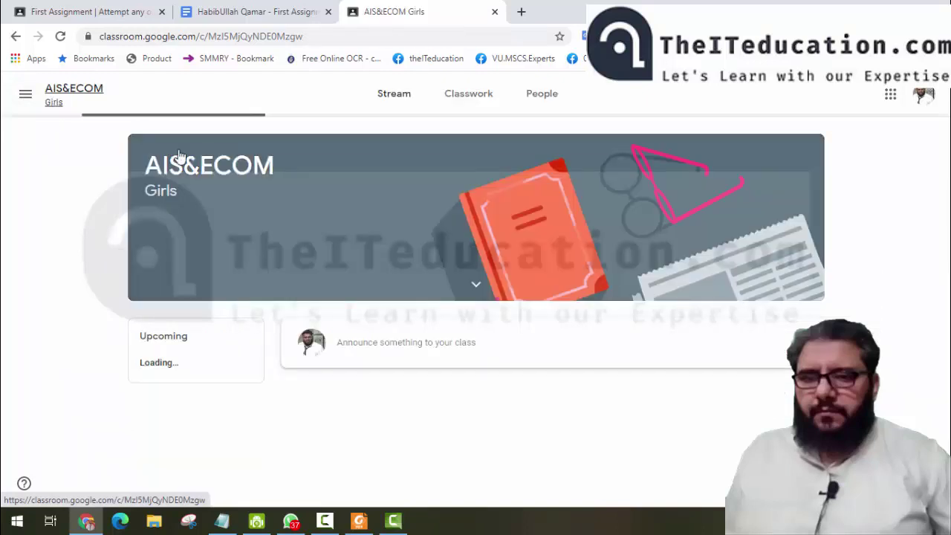
pyautogui.click(459, 99)
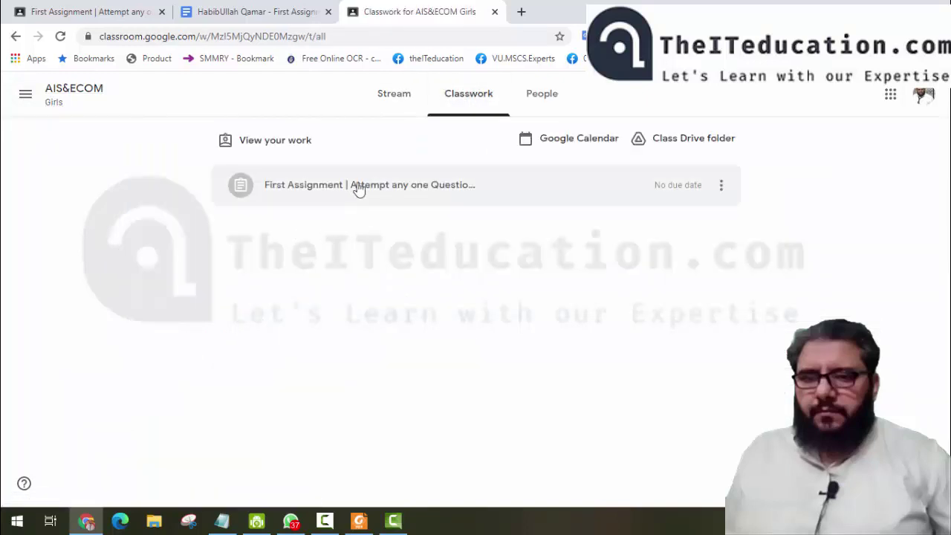
pyautogui.click(361, 186)
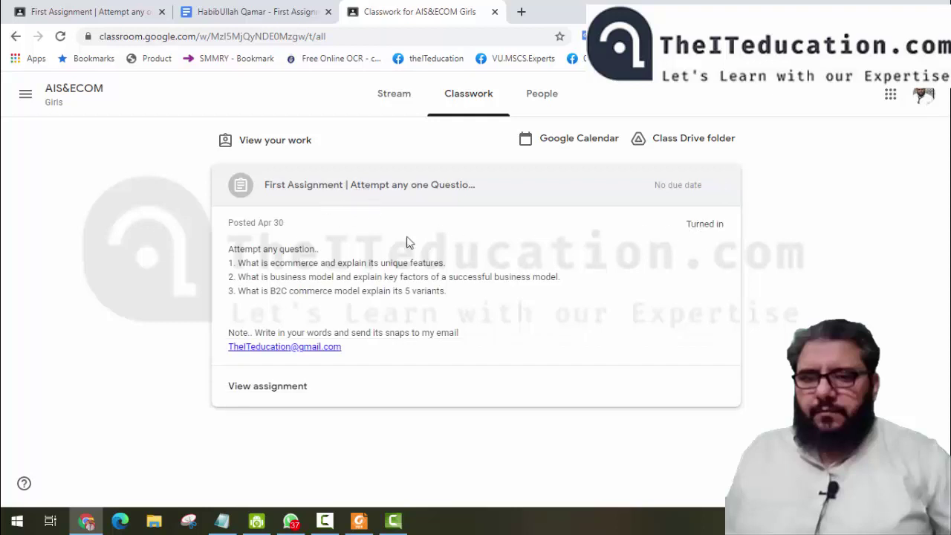
pyautogui.moveTo(687, 223); pyautogui.dragTo(722, 224)
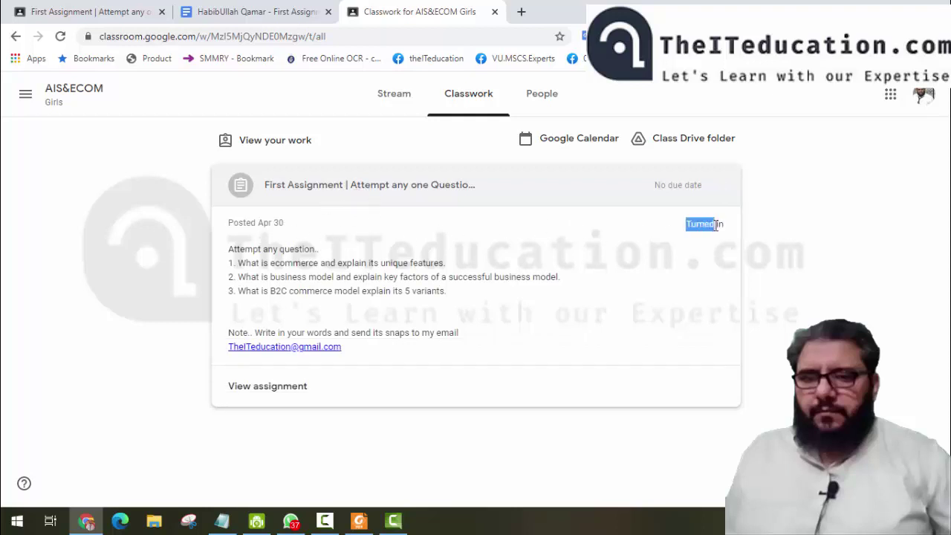
pyautogui.click(682, 268)
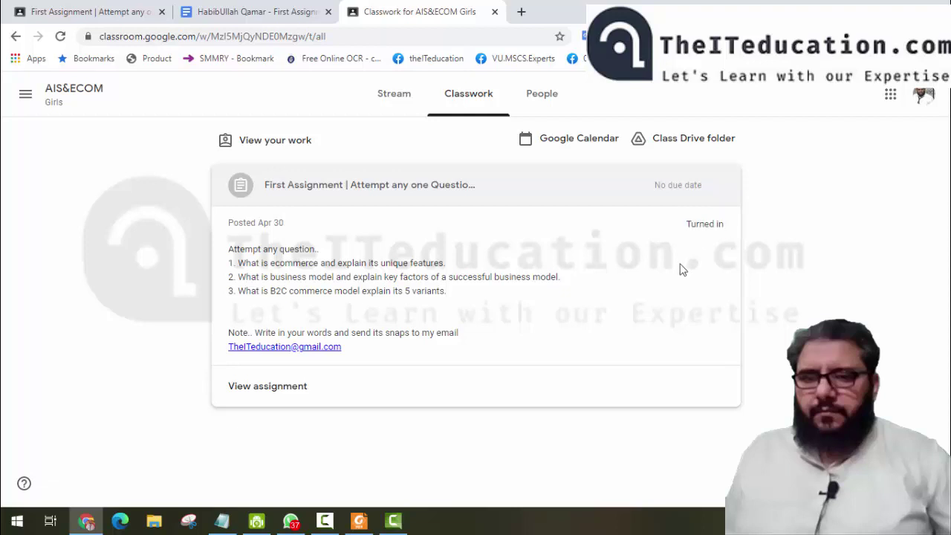
# Unsubmit the work from the full First Assignment page, and cancel the prompt to turn it in again.
pyautogui.click(259, 392)
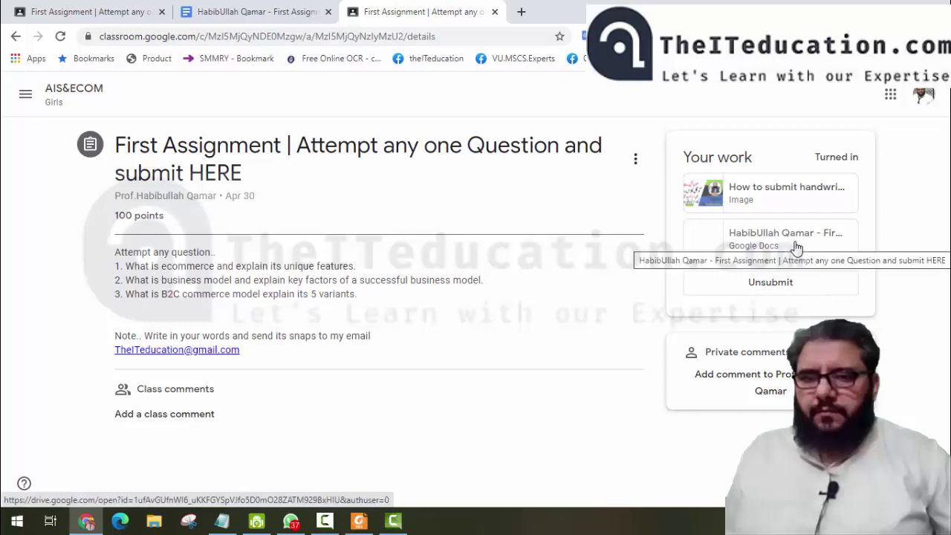
pyautogui.click(773, 285)
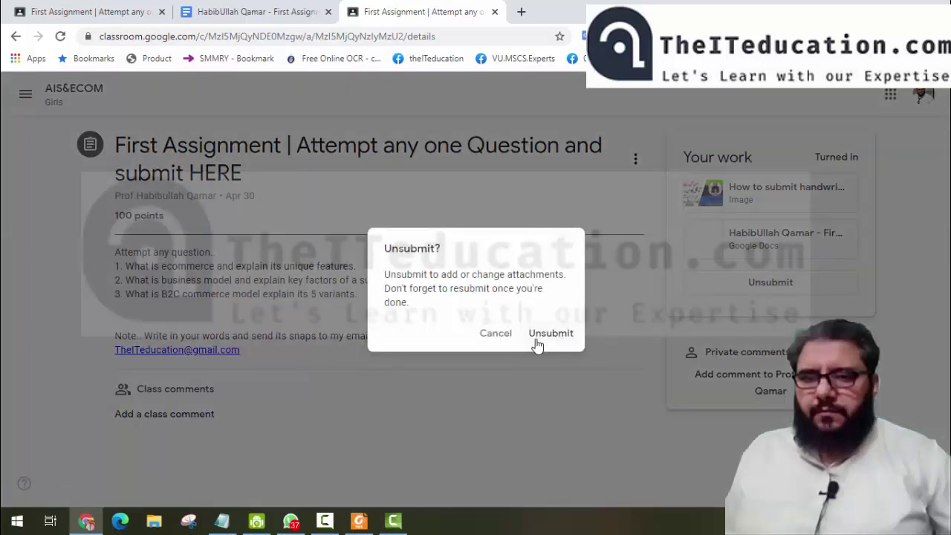
pyautogui.click(540, 338)
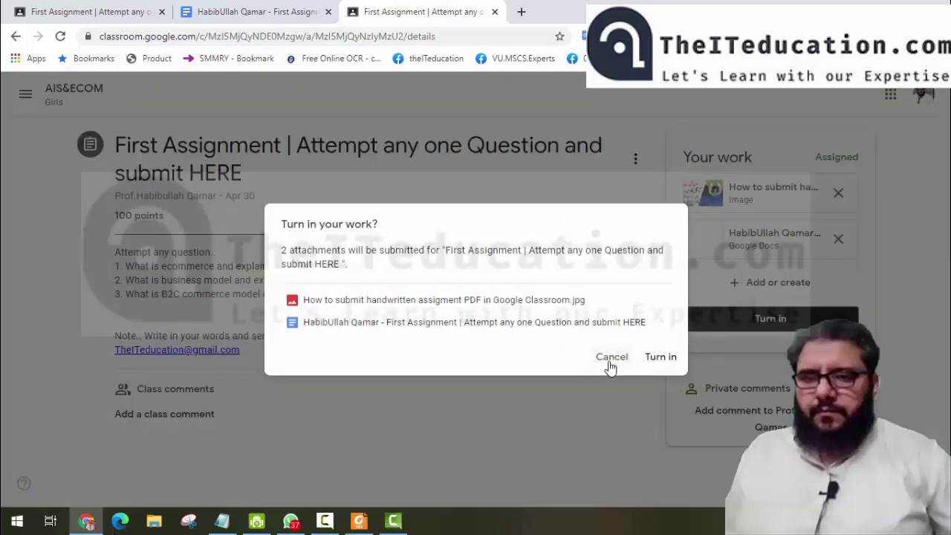
pyautogui.click(610, 362)
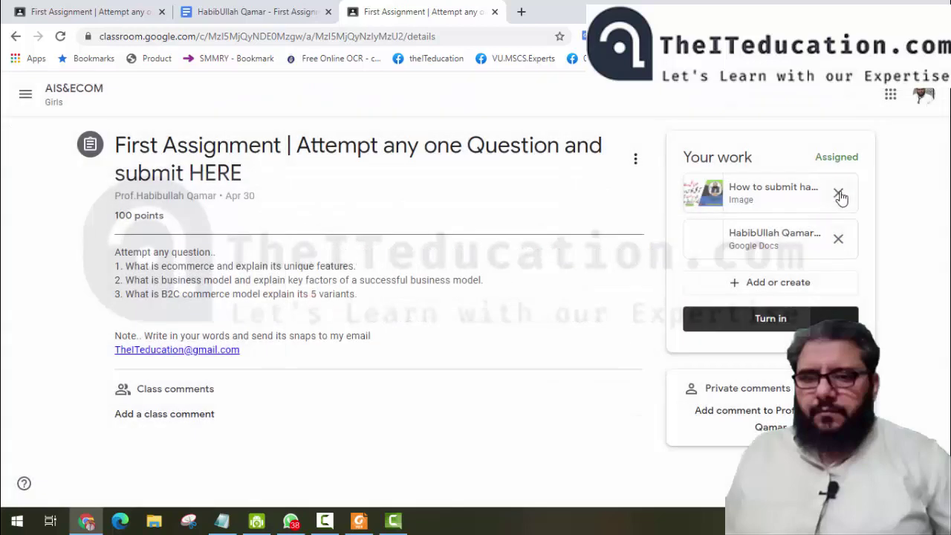